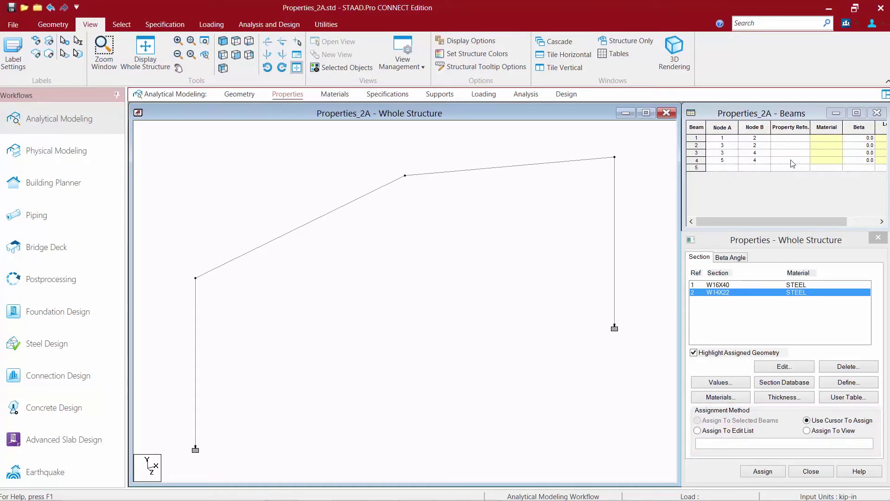
Step: Assign W16X40 to every beam in view with Assign To View, confirming Yes
left_click(710, 285)
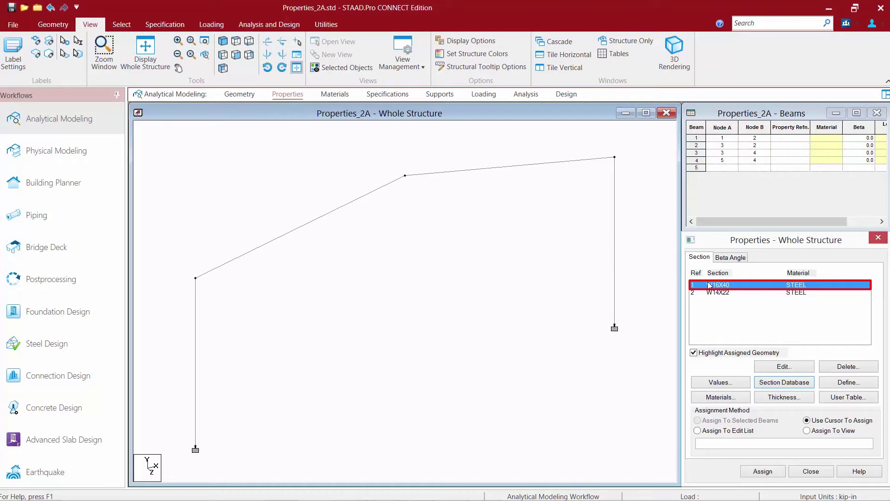
left_click(821, 432)
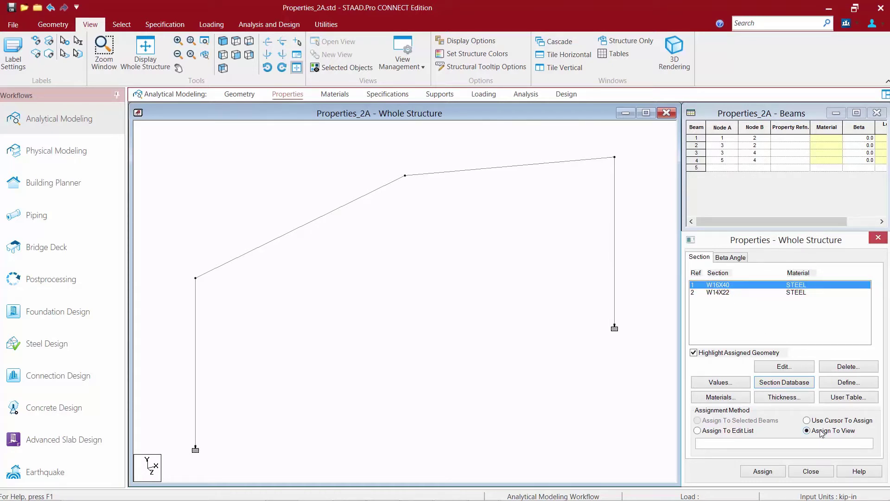
left_click(775, 471)
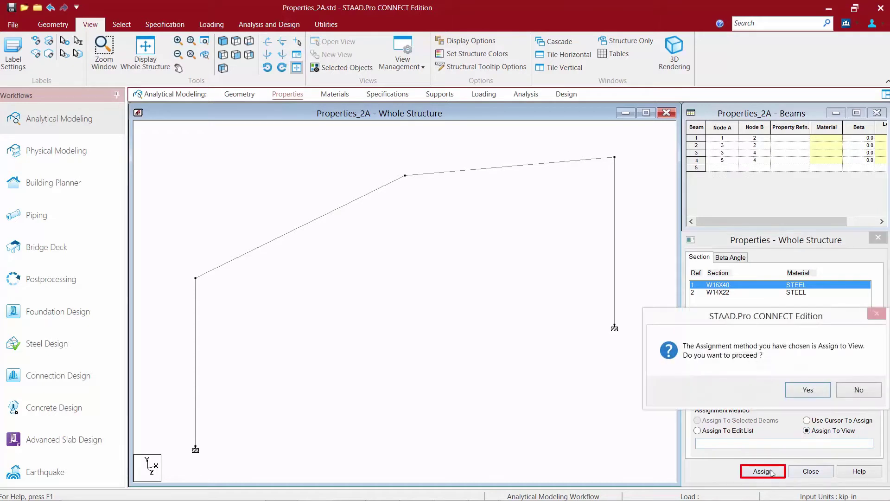
left_click(805, 391)
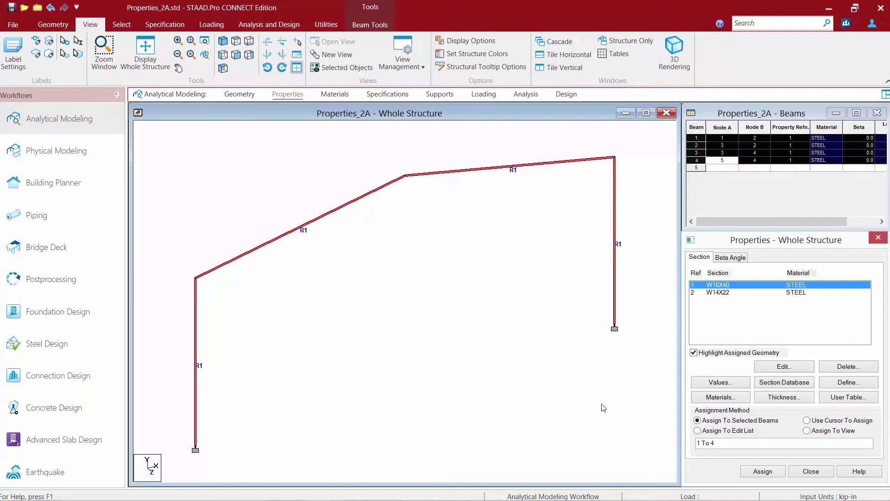
Step: Cursor-assign W14X22 to the right column and the top-right rafter
left_click(704, 293)
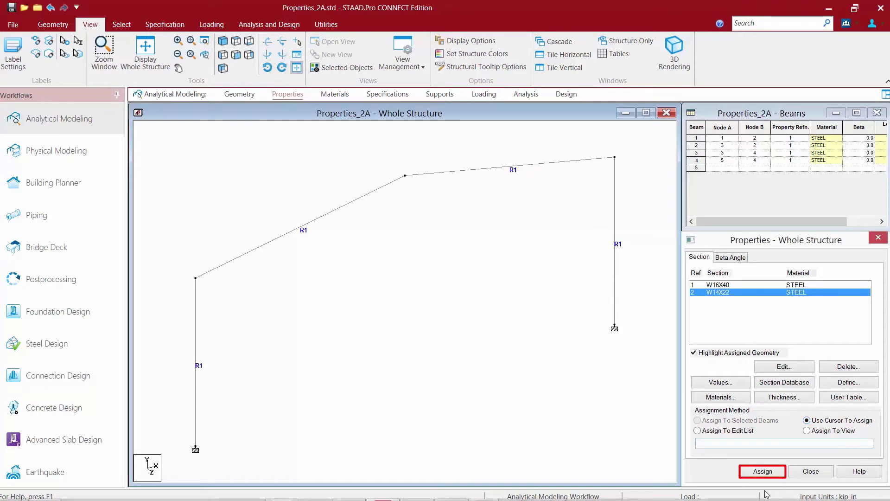
left_click(763, 471)
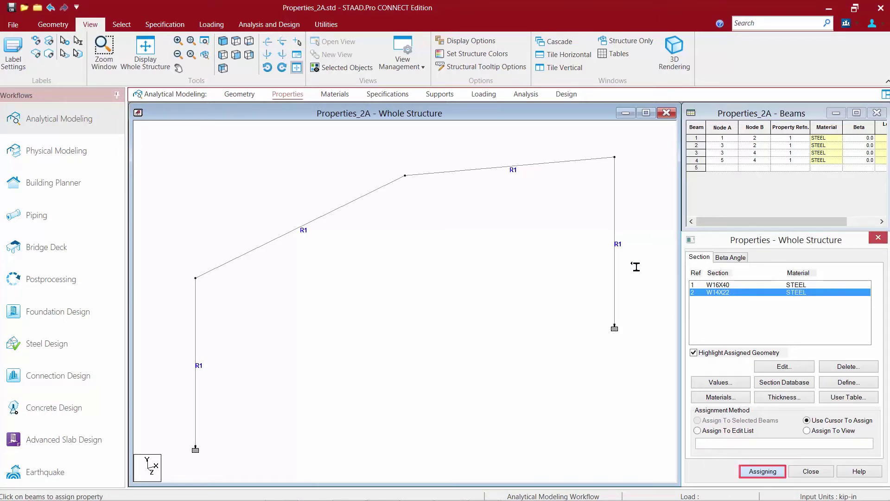
left_click(614, 254)
left_click(511, 167)
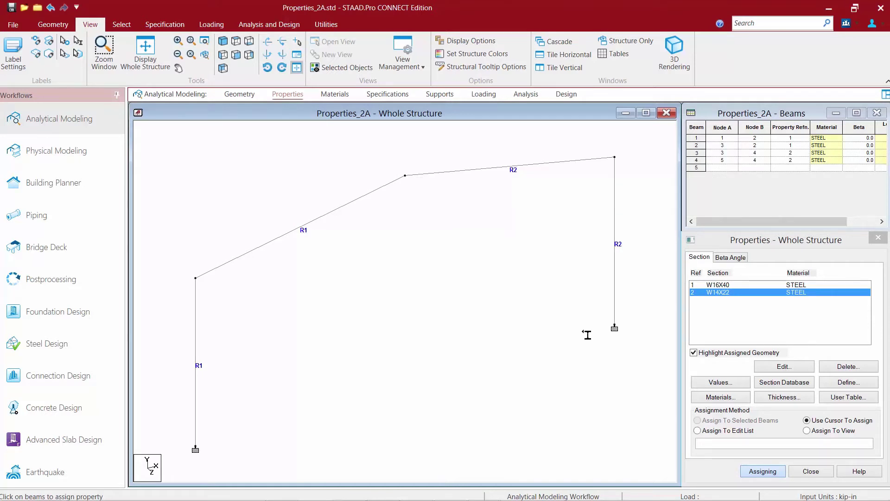
left_click(754, 470)
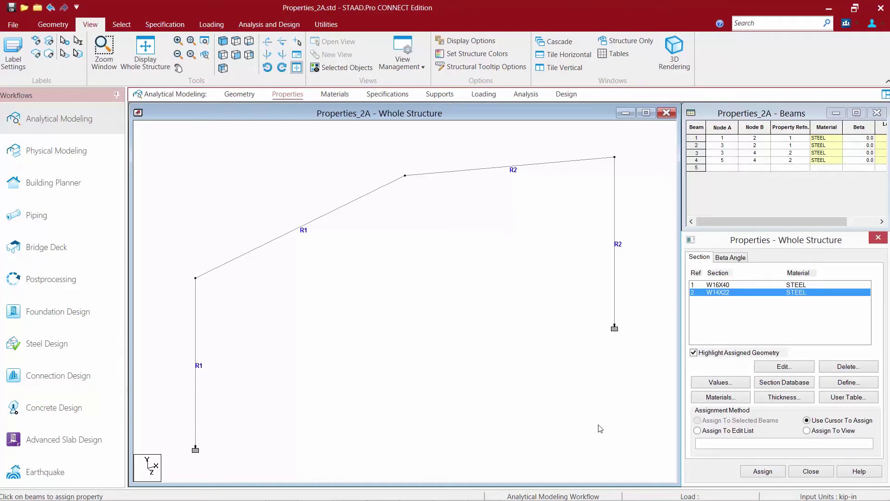
Step: Cursor-assign W16X40 back to the top-right rafter
left_click(710, 286)
left_click(820, 420)
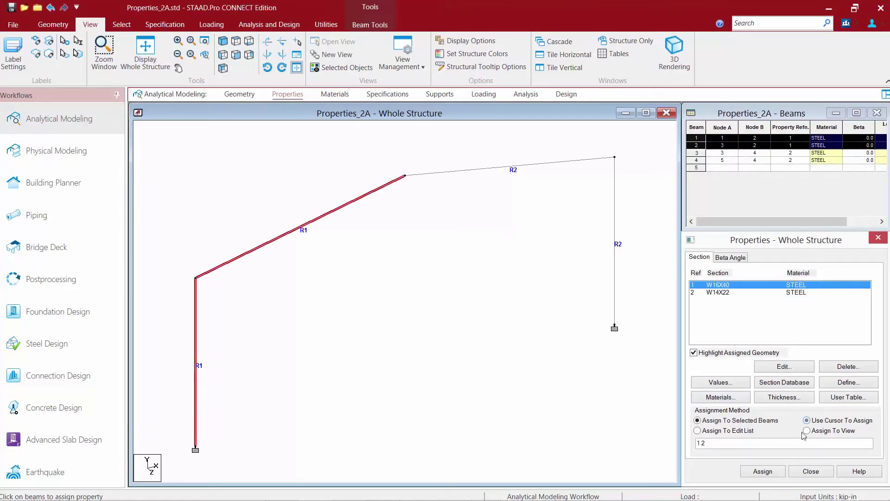
left_click(770, 472)
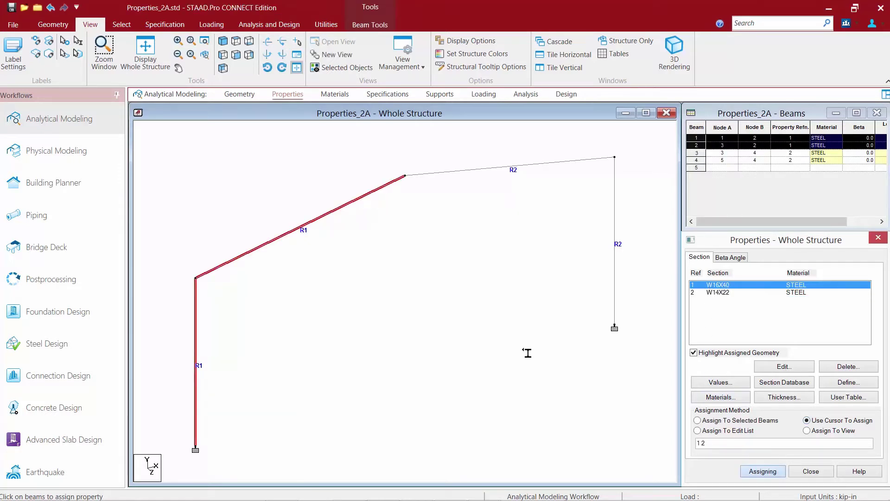
left_click(450, 173)
left_click(749, 470)
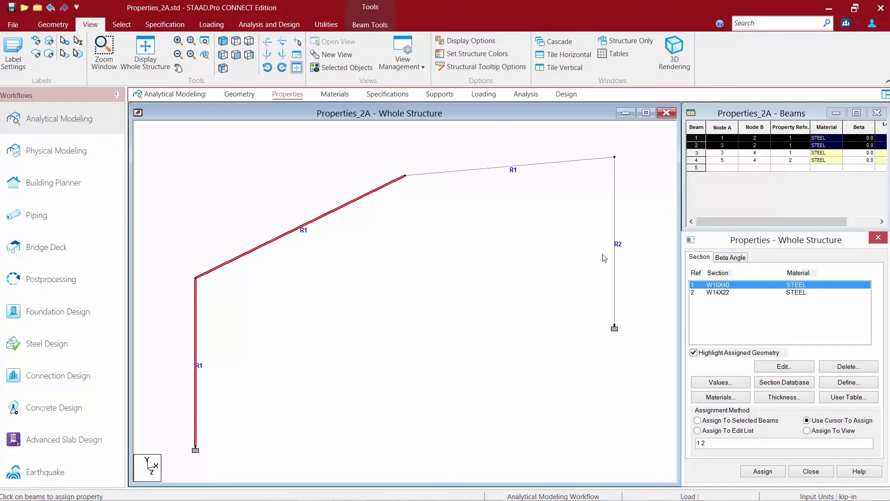
Step: Clear the selection, show beam numbers, and select the W16X40 section
left_click(552, 265)
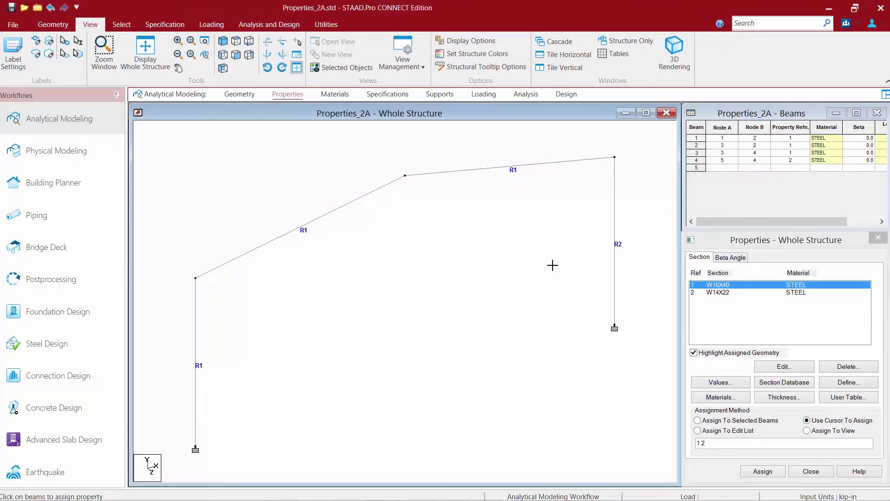
key("shift+b")
left_click(721, 285)
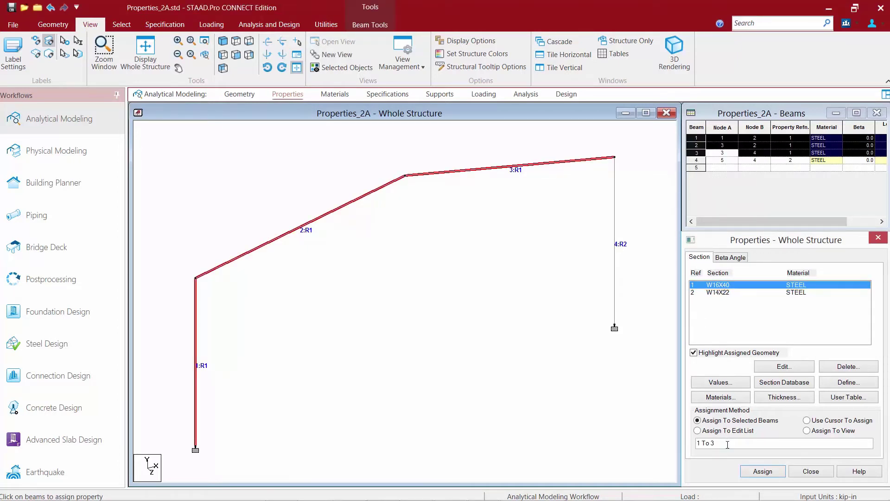
Step: Assign W16X40 via the edit list to beams 1 2, then to beams 1 2 3
left_click(698, 431)
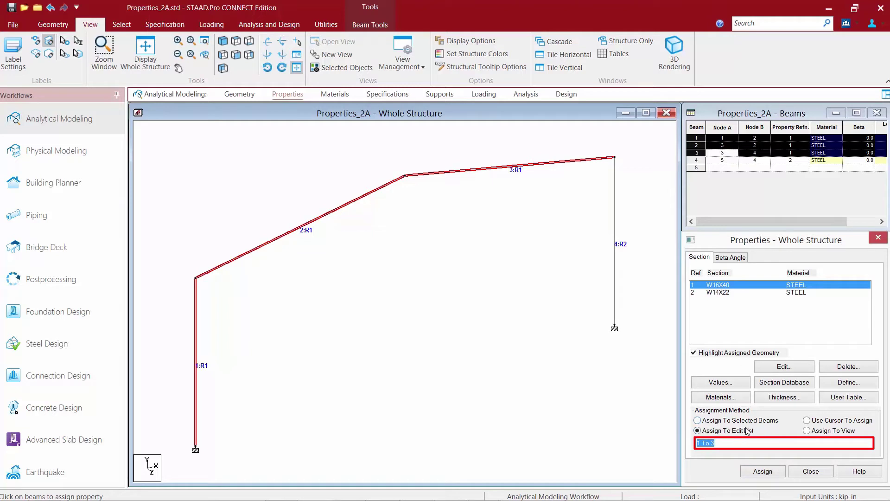
type("1 2")
left_click(756, 471)
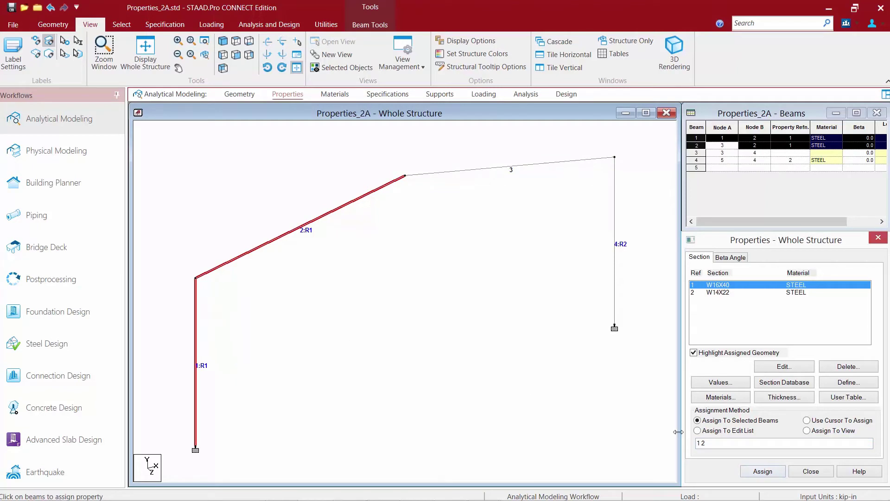
left_click_drag(717, 443, 682, 440)
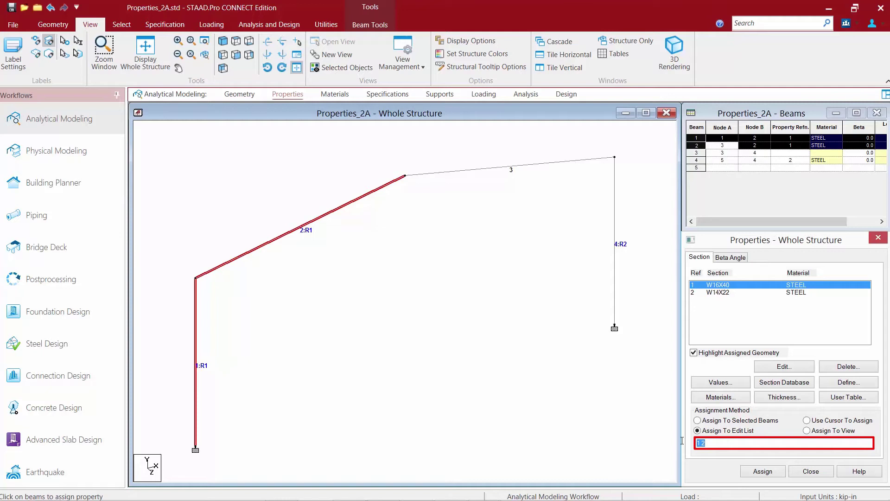
type("1 2 3")
left_click(762, 472)
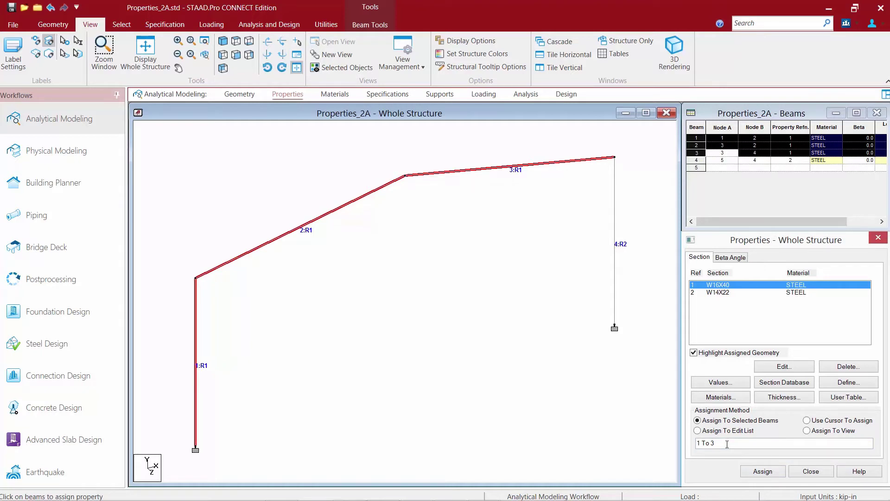
Step: Select beams 1, 2 and 3 with beam 4 and assign them W14X22, confirming Yes
left_click(527, 364)
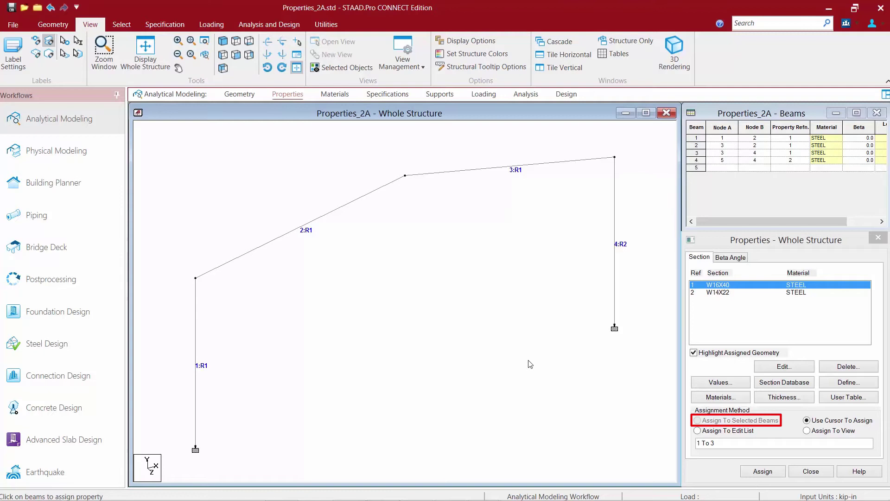
left_click(718, 292)
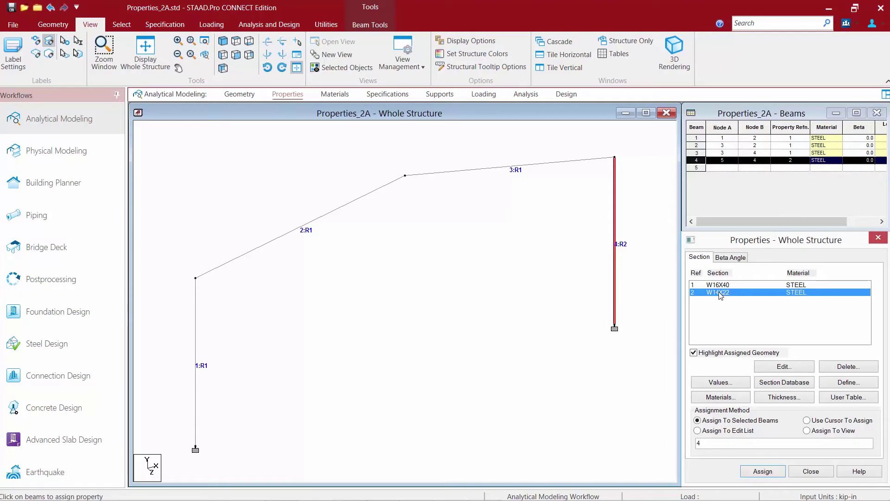
key("ctrl")
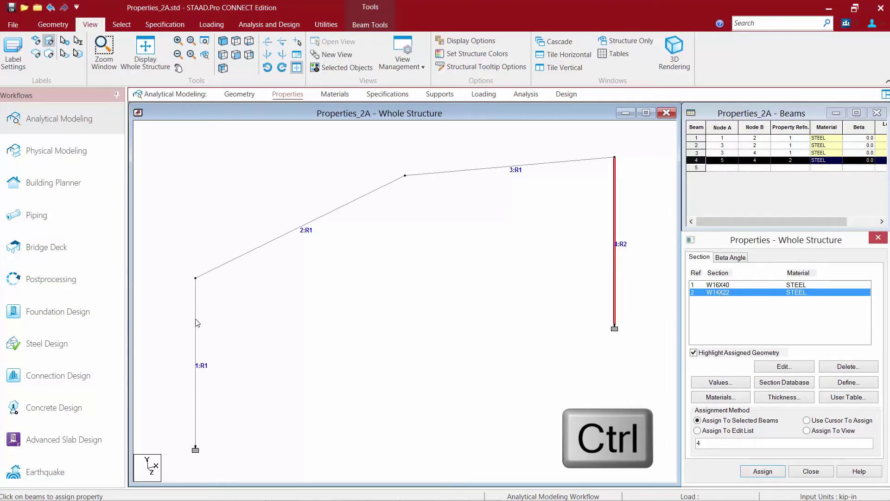
left_click(195, 320, "ctrl")
left_click(251, 253, "ctrl")
left_click(431, 175, "ctrl")
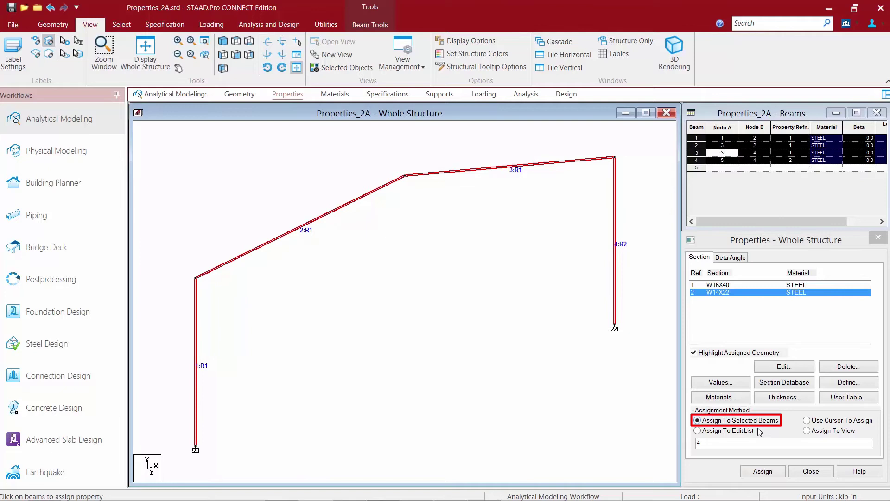
left_click(758, 472)
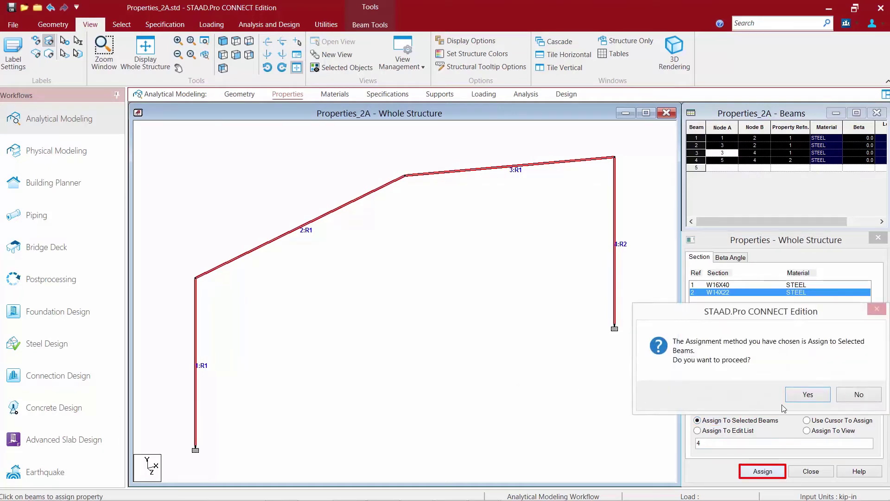
left_click(800, 398)
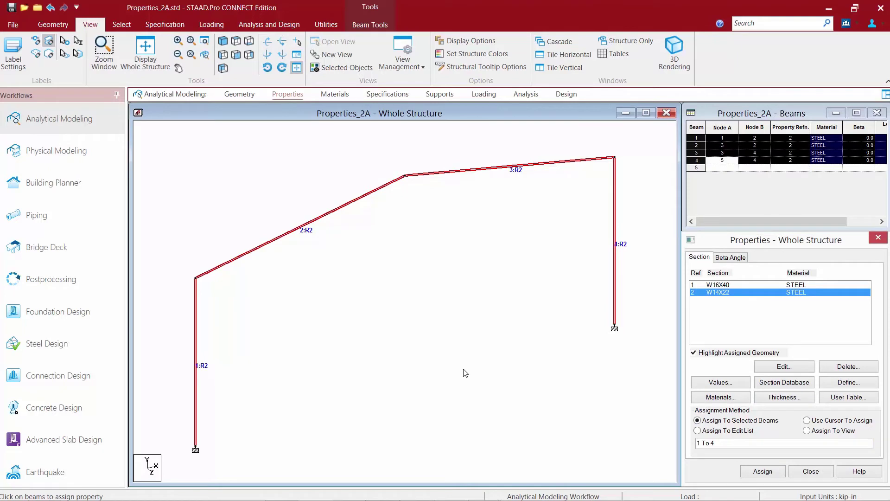
left_click(465, 372)
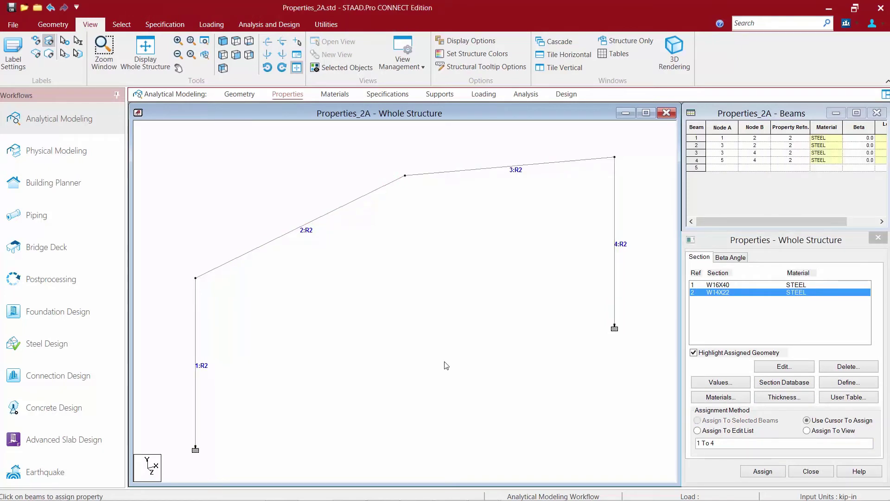
Step: Select beams parallel to Y and assign them W14X22, confirming Yes
left_click(123, 24)
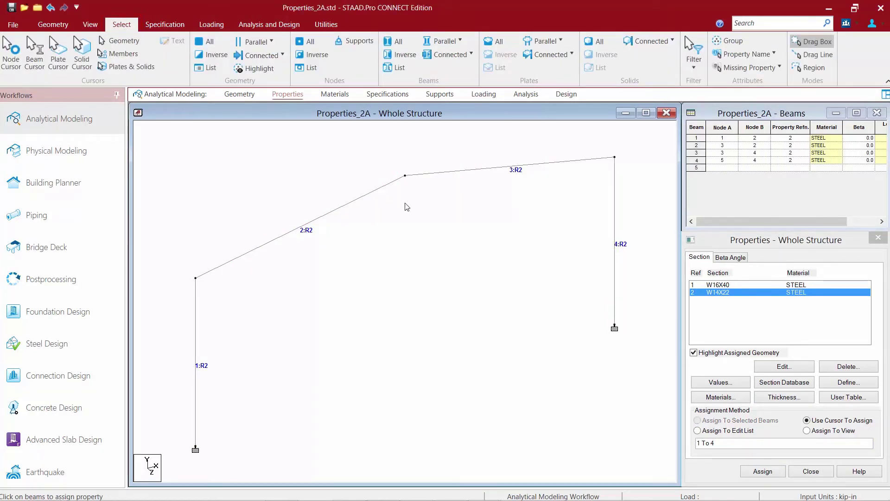
left_click(445, 41)
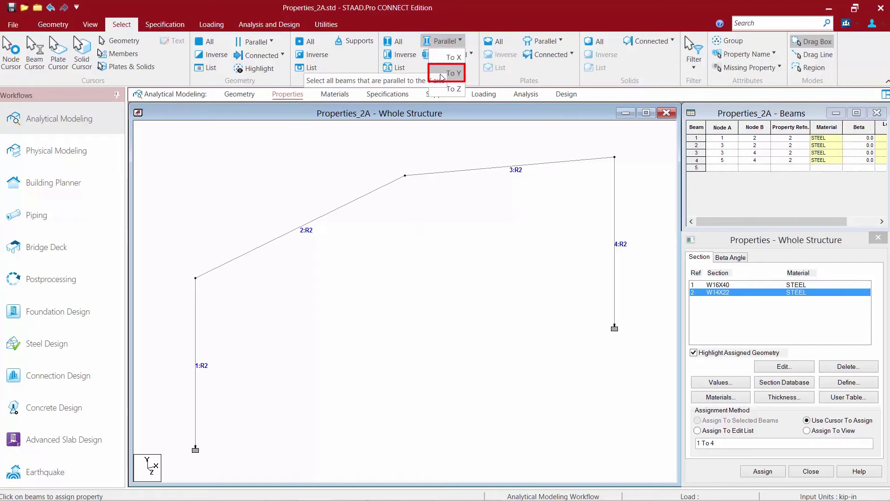
left_click(443, 74)
left_click(761, 472)
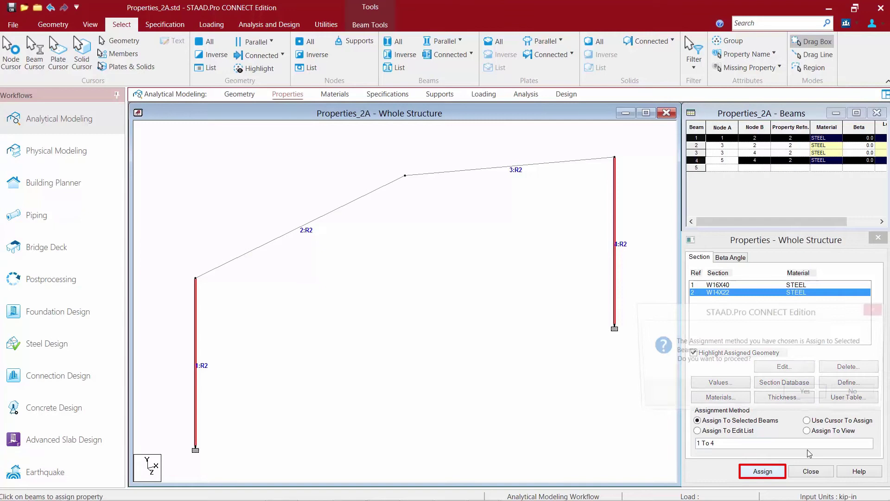
left_click(804, 390)
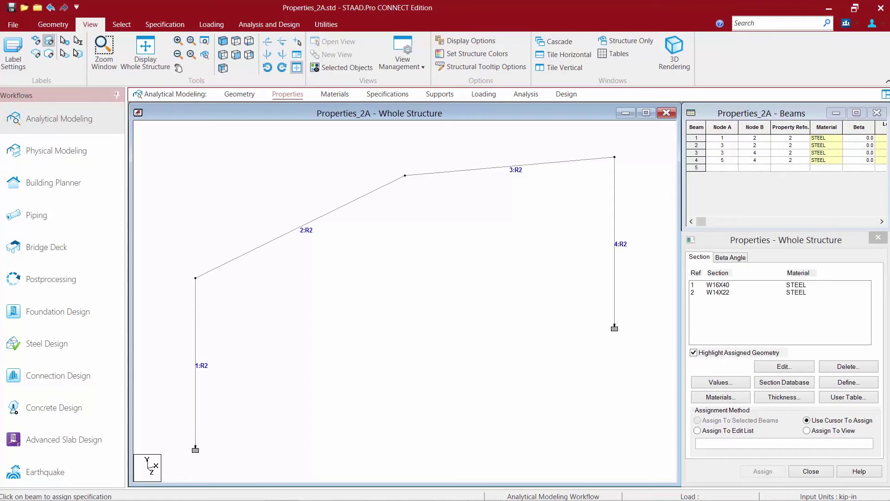
Step: Toggle off the START MY MZ release on beams 3 and 2 in Specifications
left_click(380, 96)
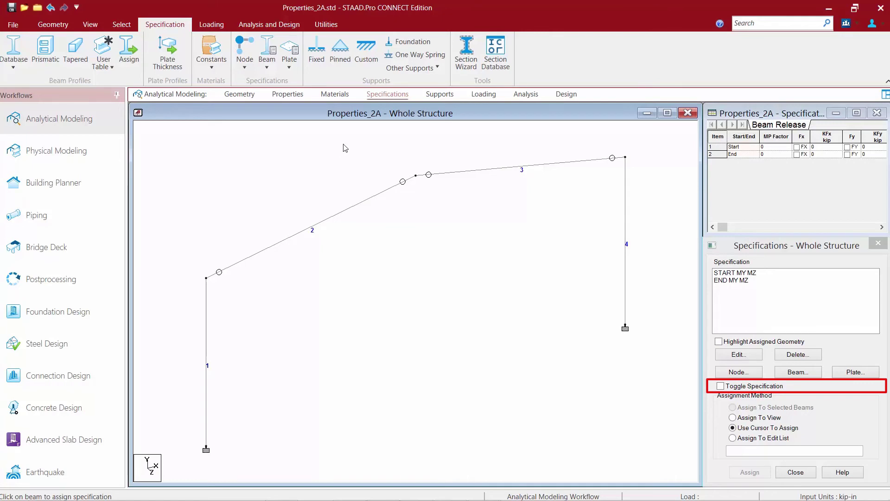
left_click(724, 274)
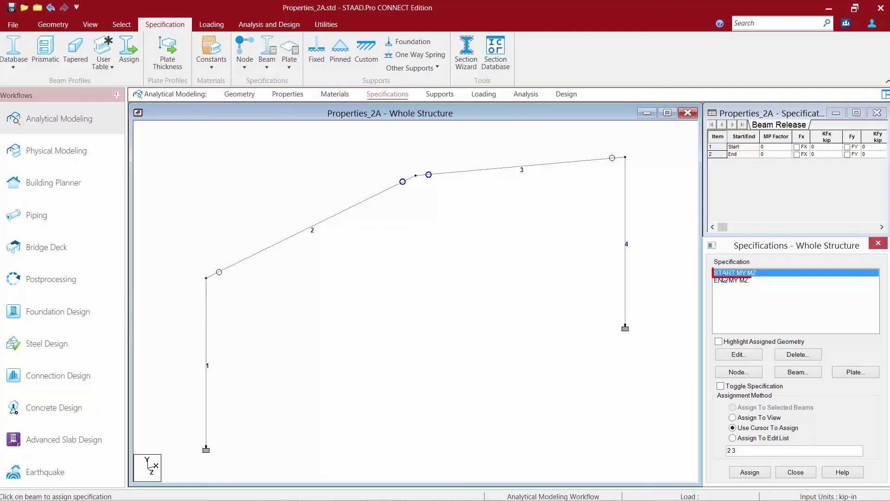
left_click(720, 386)
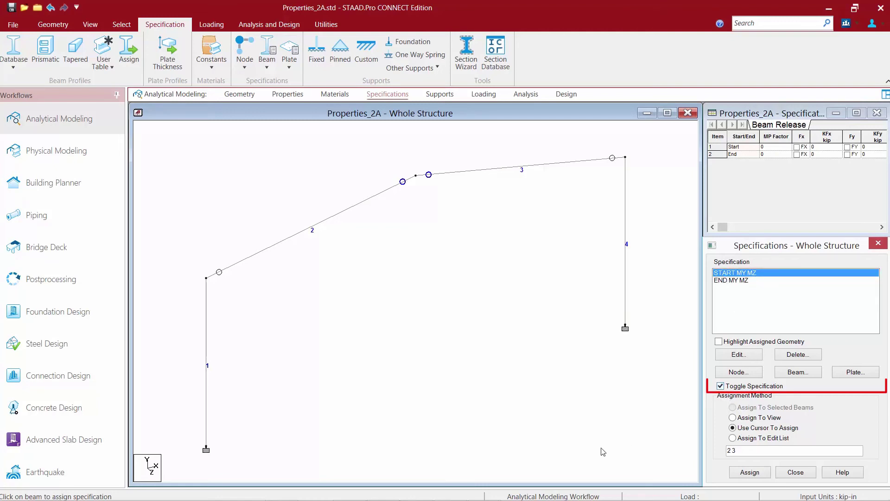
left_click(745, 472)
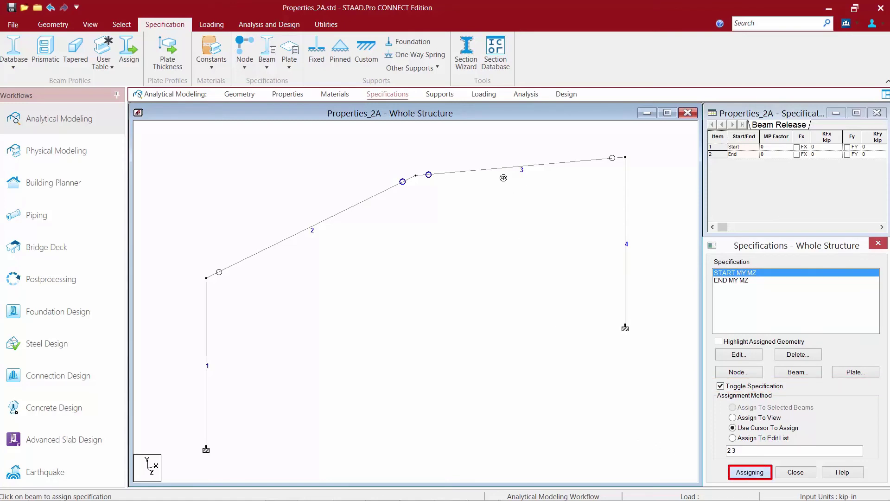
left_click(493, 170)
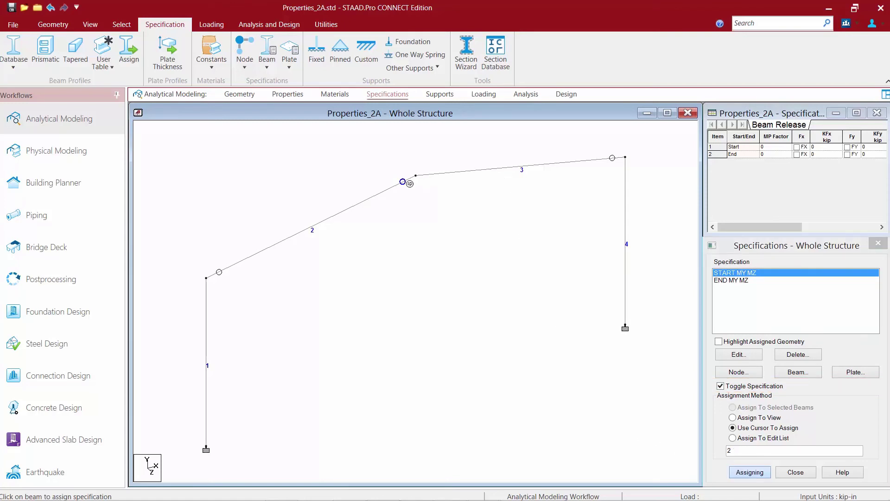
left_click(392, 190)
left_click(742, 472)
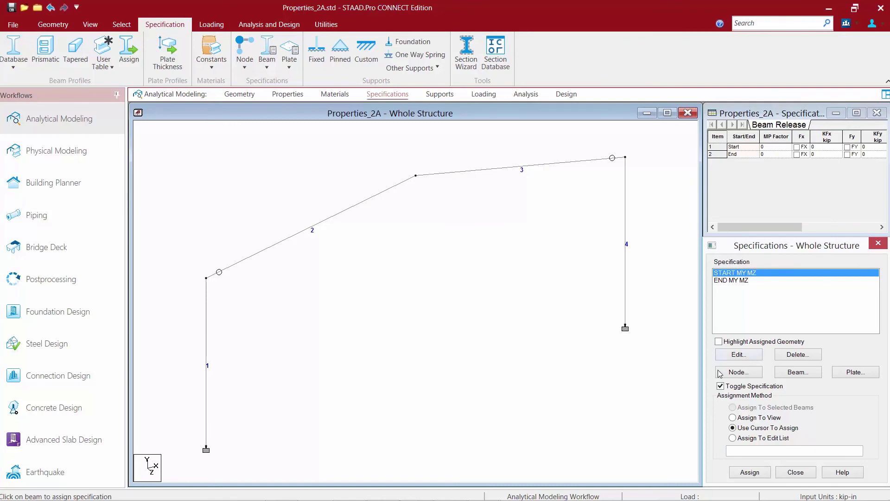
Step: Turn off Toggle Specification, enable Highlight Assigned Geometry, and select END MY MZ
left_click(721, 387)
left_click(719, 342)
left_click(719, 280)
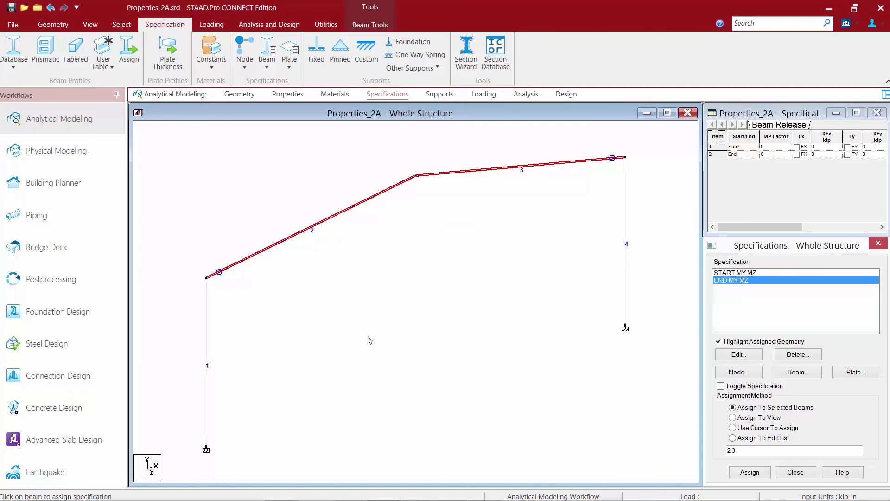